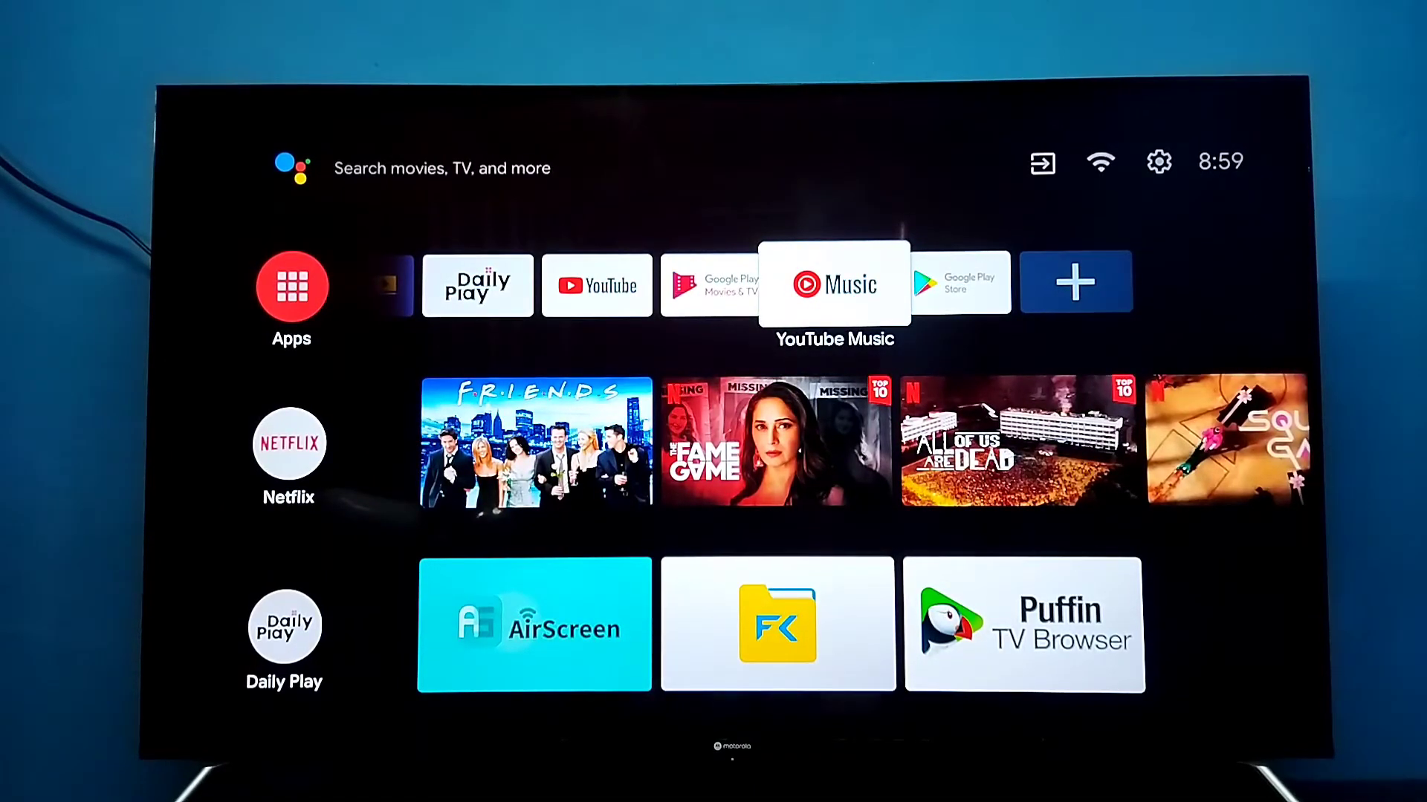
Open the Settings panel from the home screen's top bar
key("Left")
key("Up")
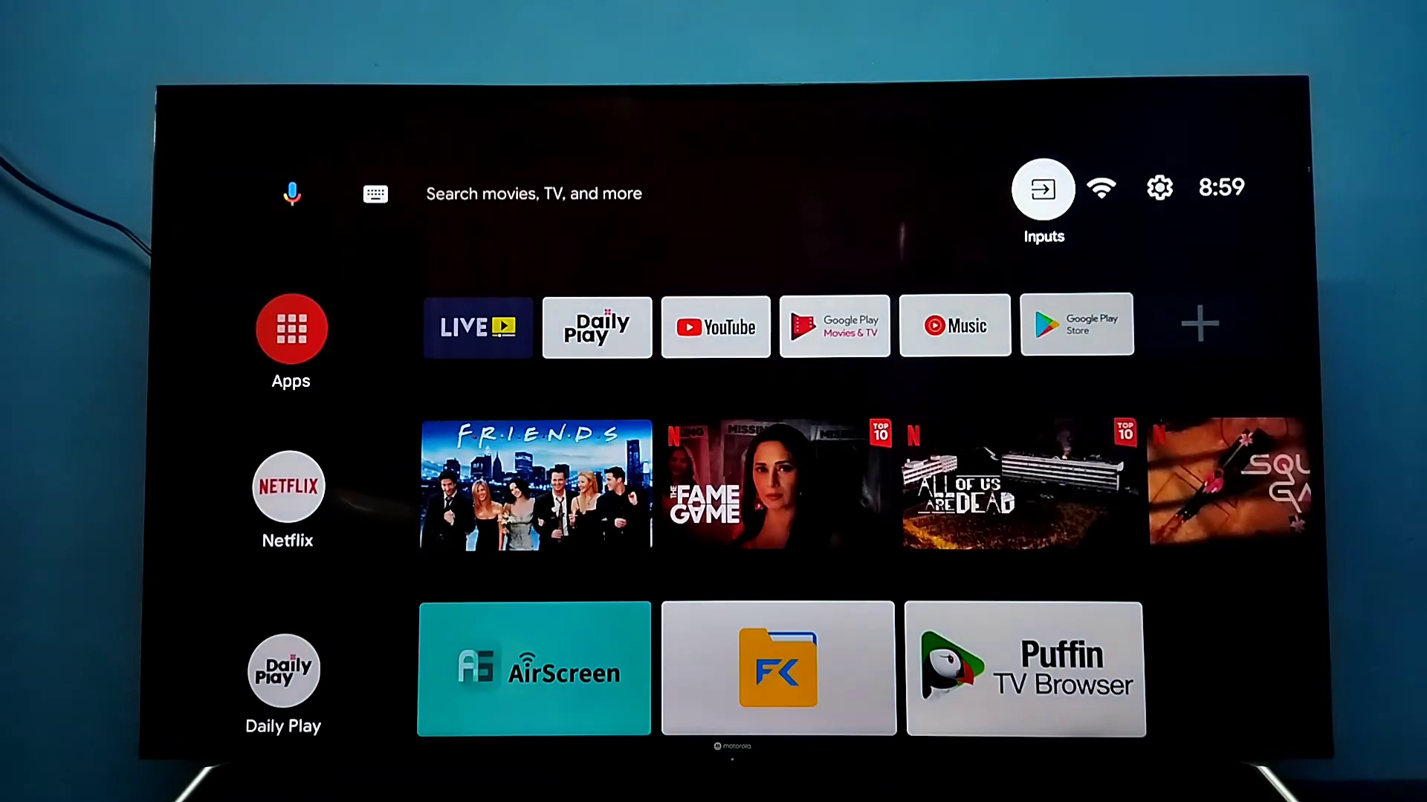
key("Right")
key("Right")
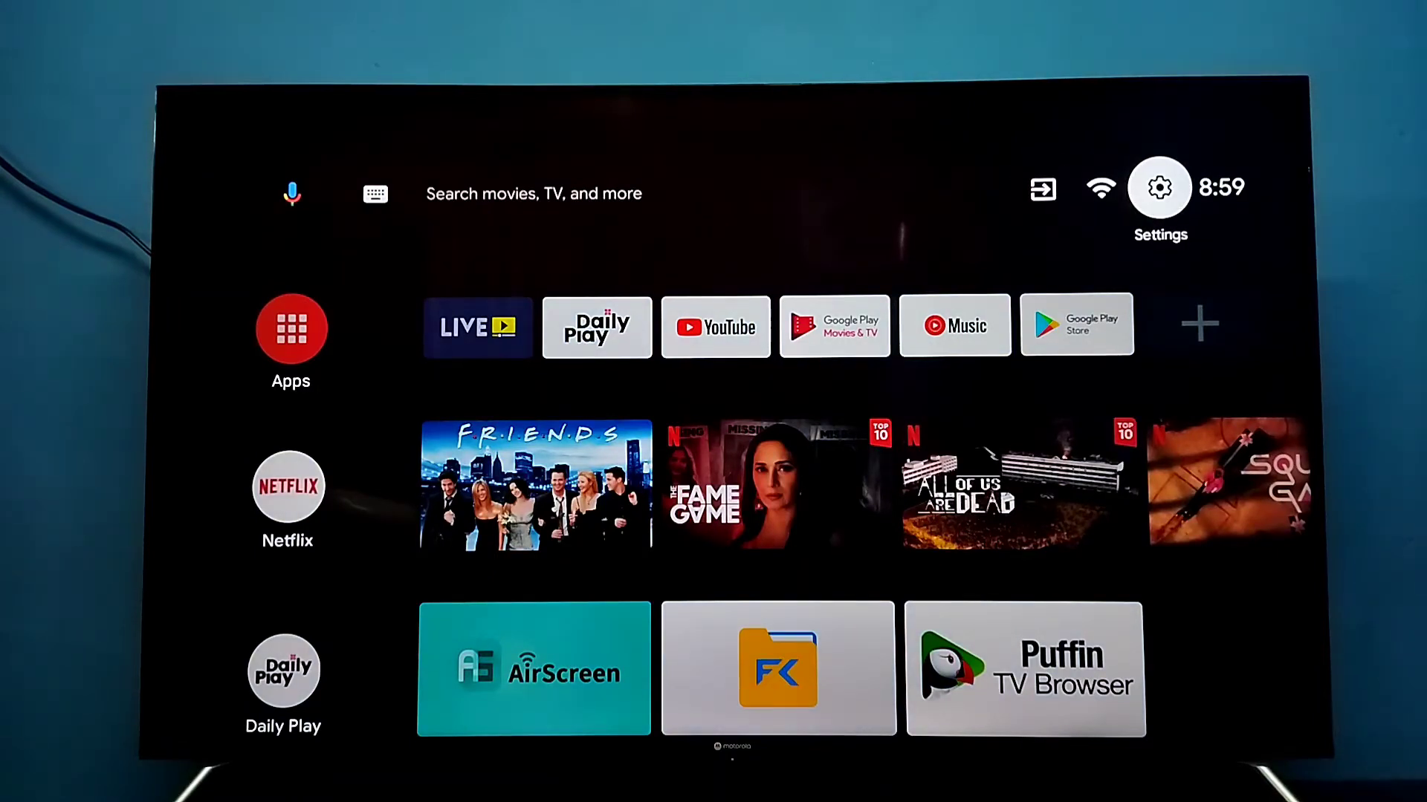
key("Return")
Go into Device Preferences and open Security & restrictions
key("Down")
key("Down")
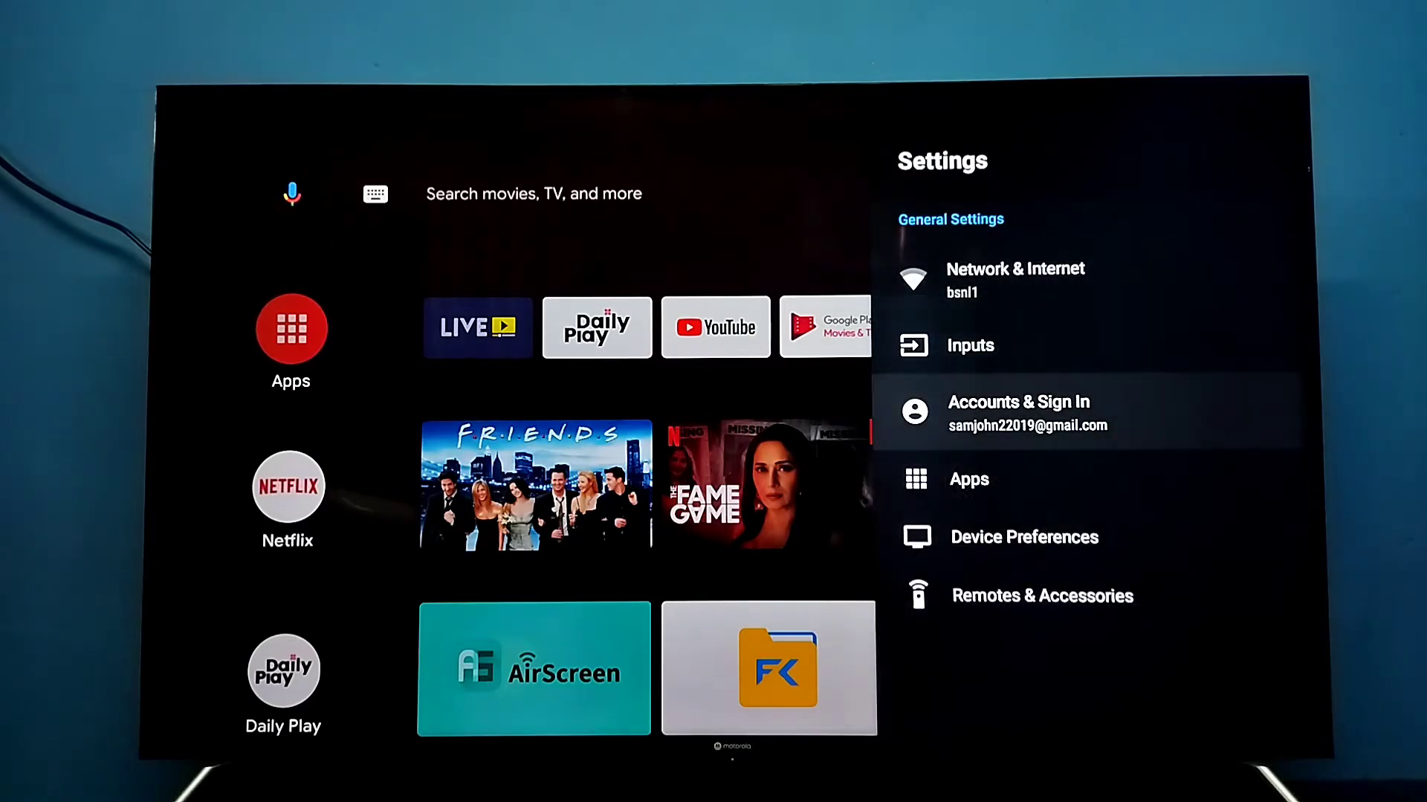
key("Down")
key("Down")
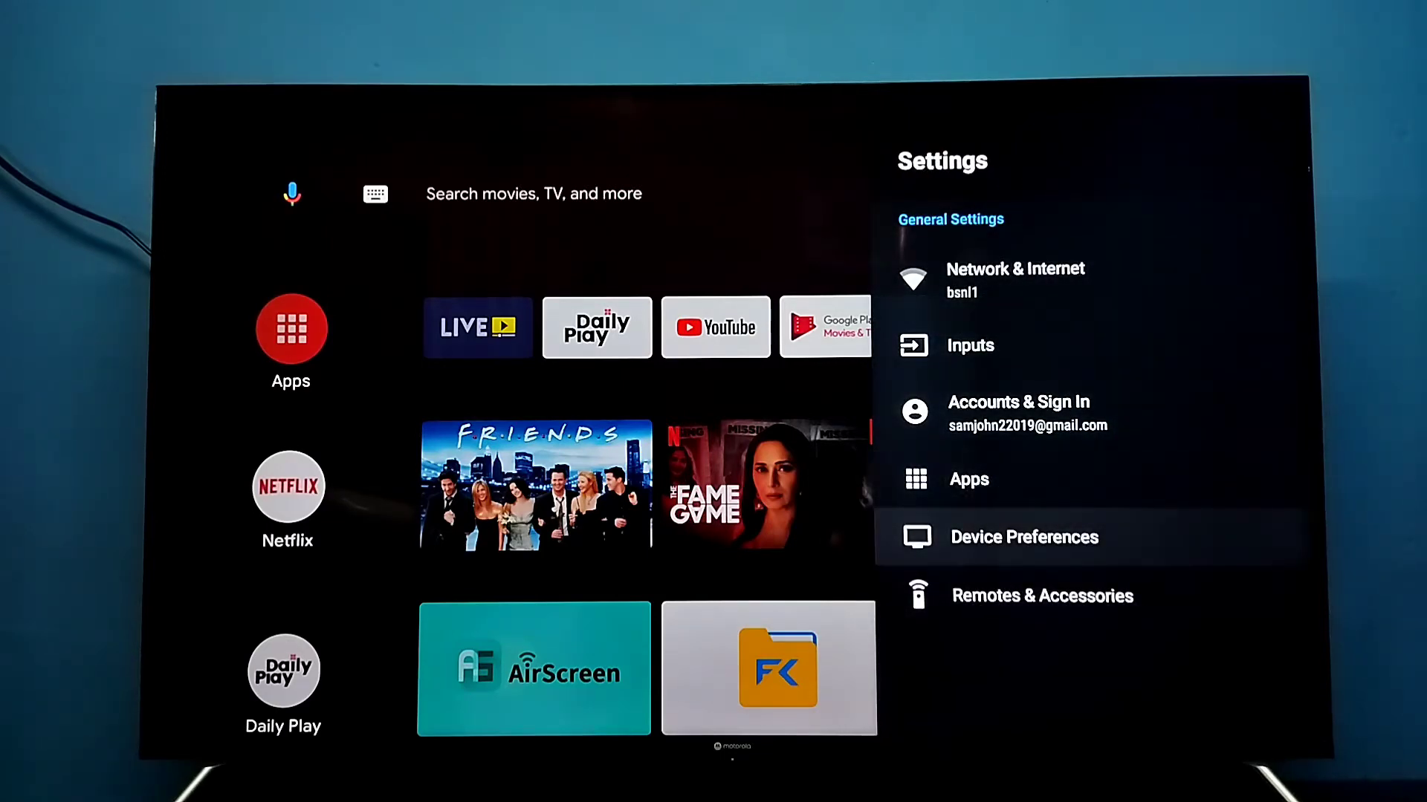
key("Return")
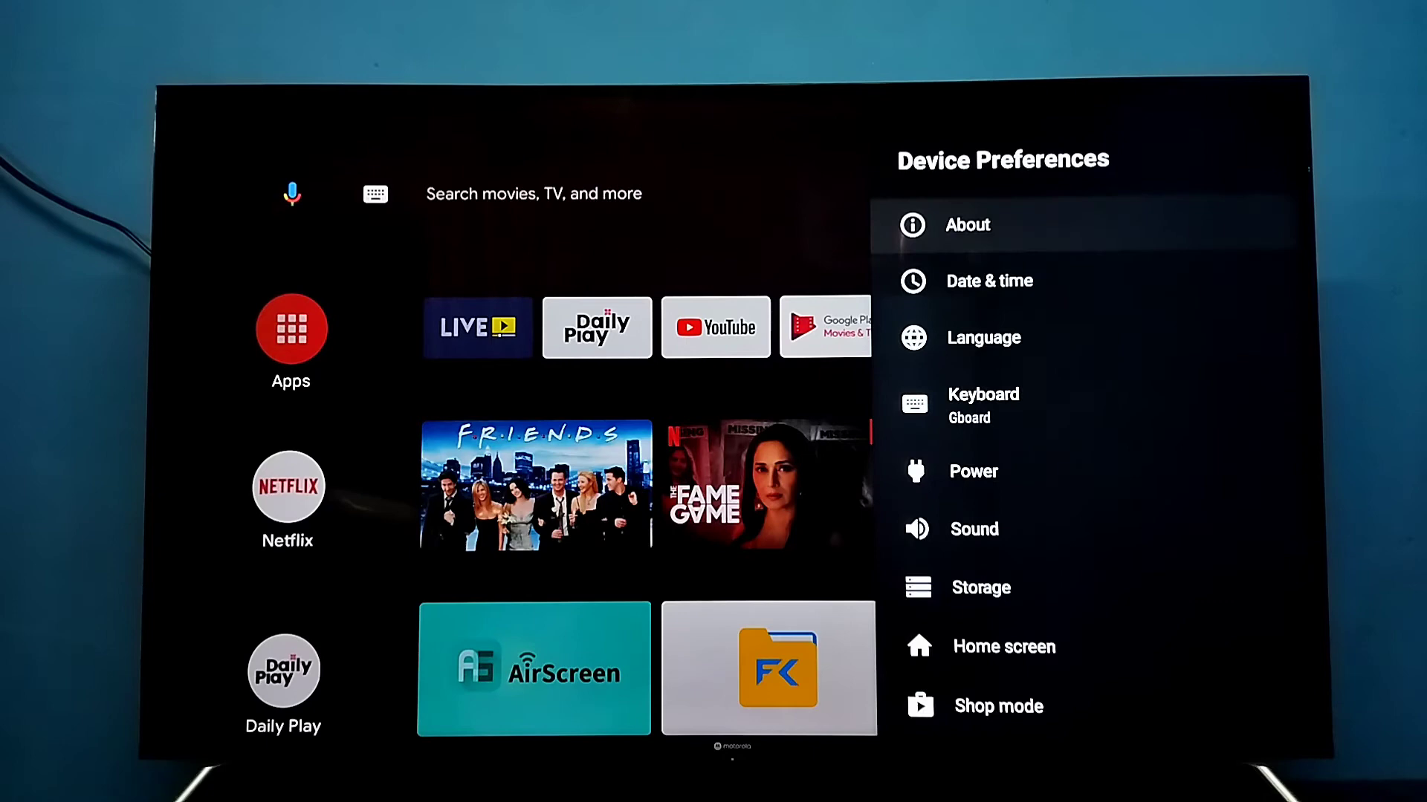
key("Down")
key("Down")
key("Down")
key("Down")
key("Down")
key("Down")
key("Down")
key("Down")
key("Down")
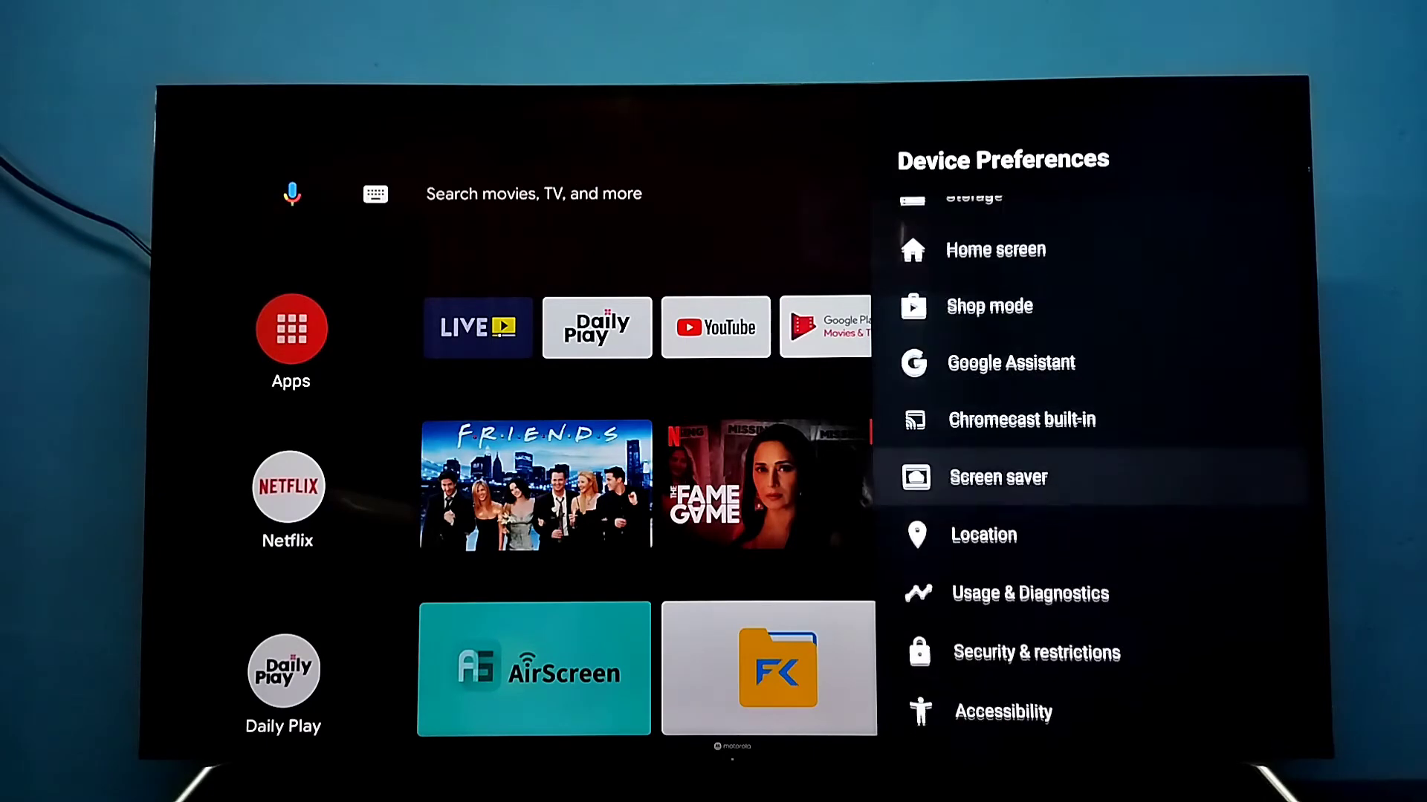
key("Down")
key("Down")
key("Down")
key("Up")
key("Up")
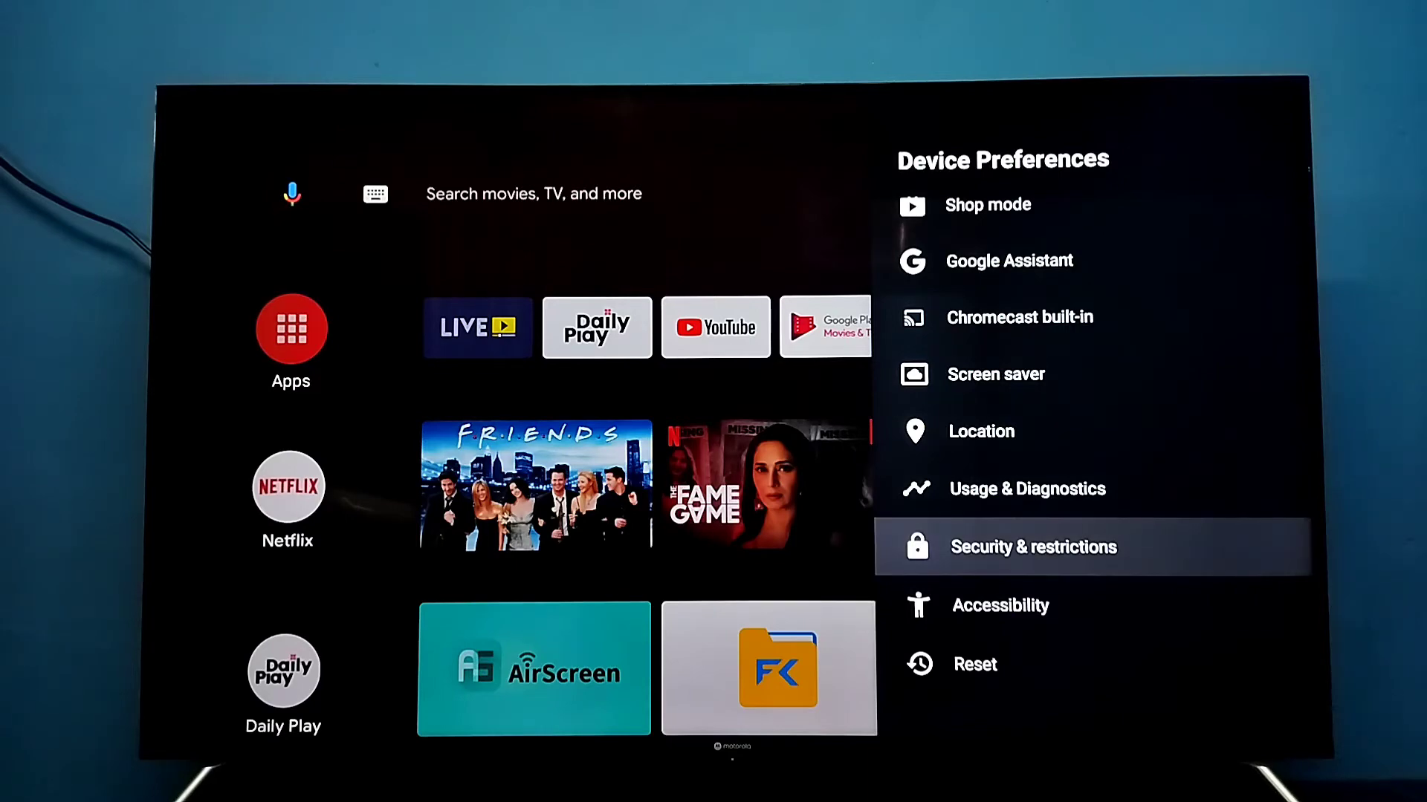
key("Return")
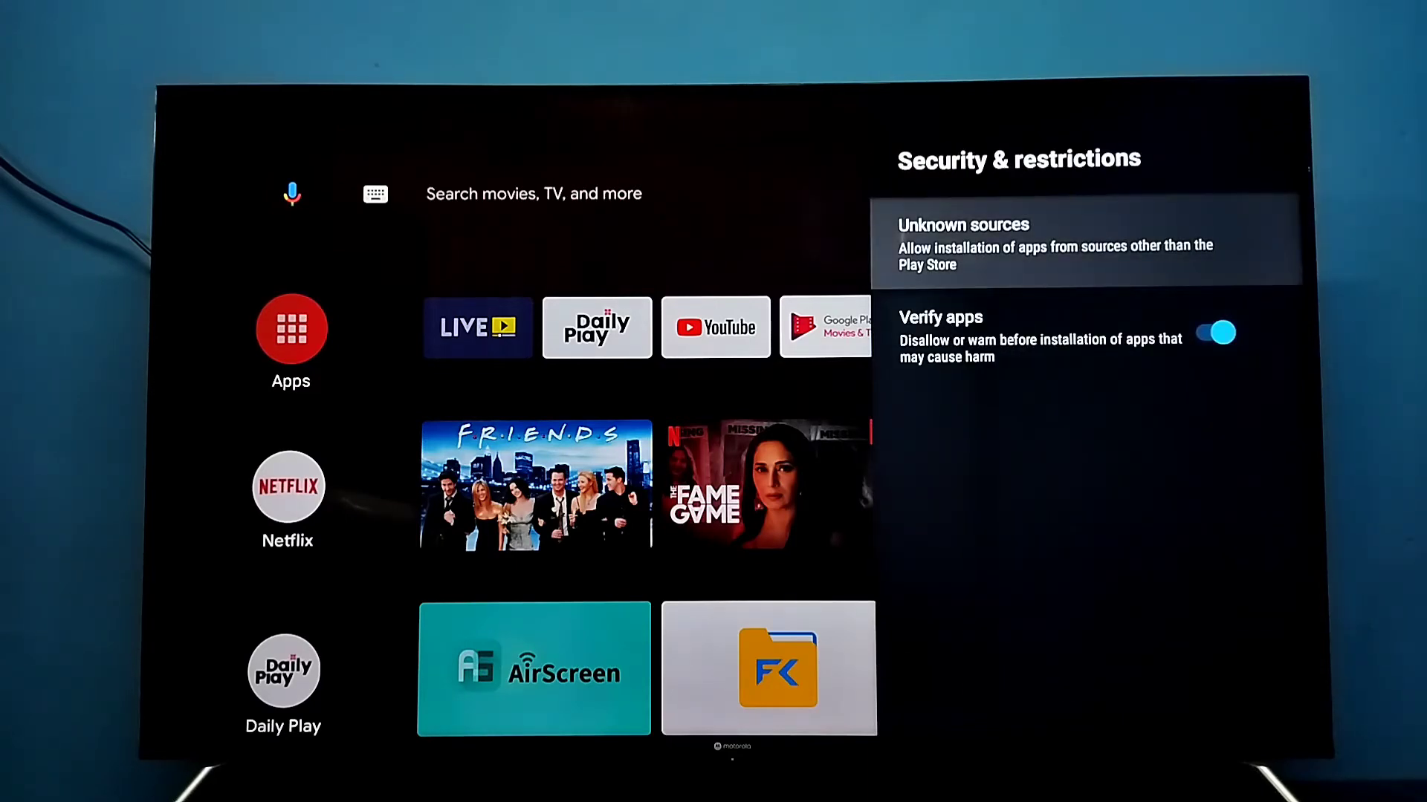
Turn on unknown-app installs for Send Files To TV under Unknown sources, then return
key("Return")
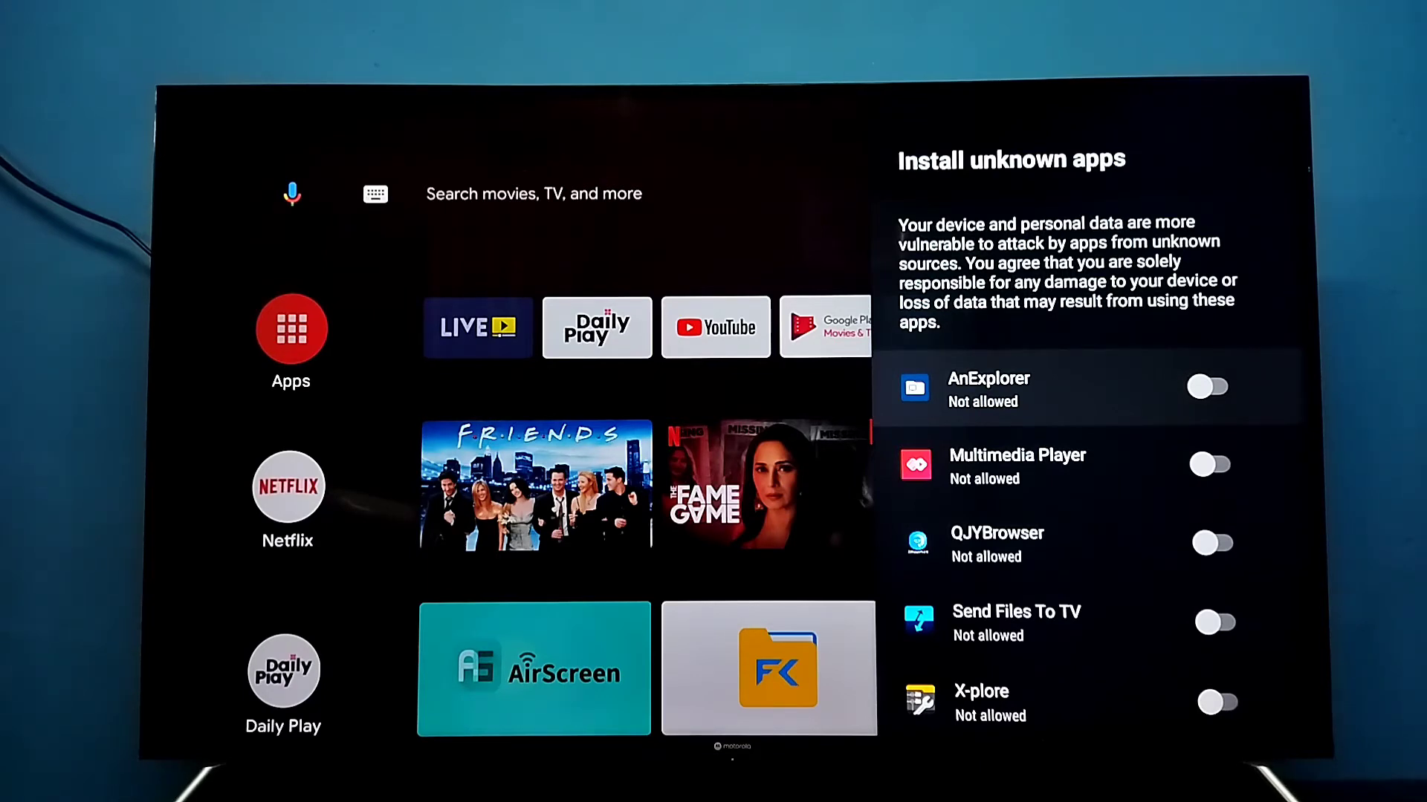
key("Down")
key("Down")
key("Down")
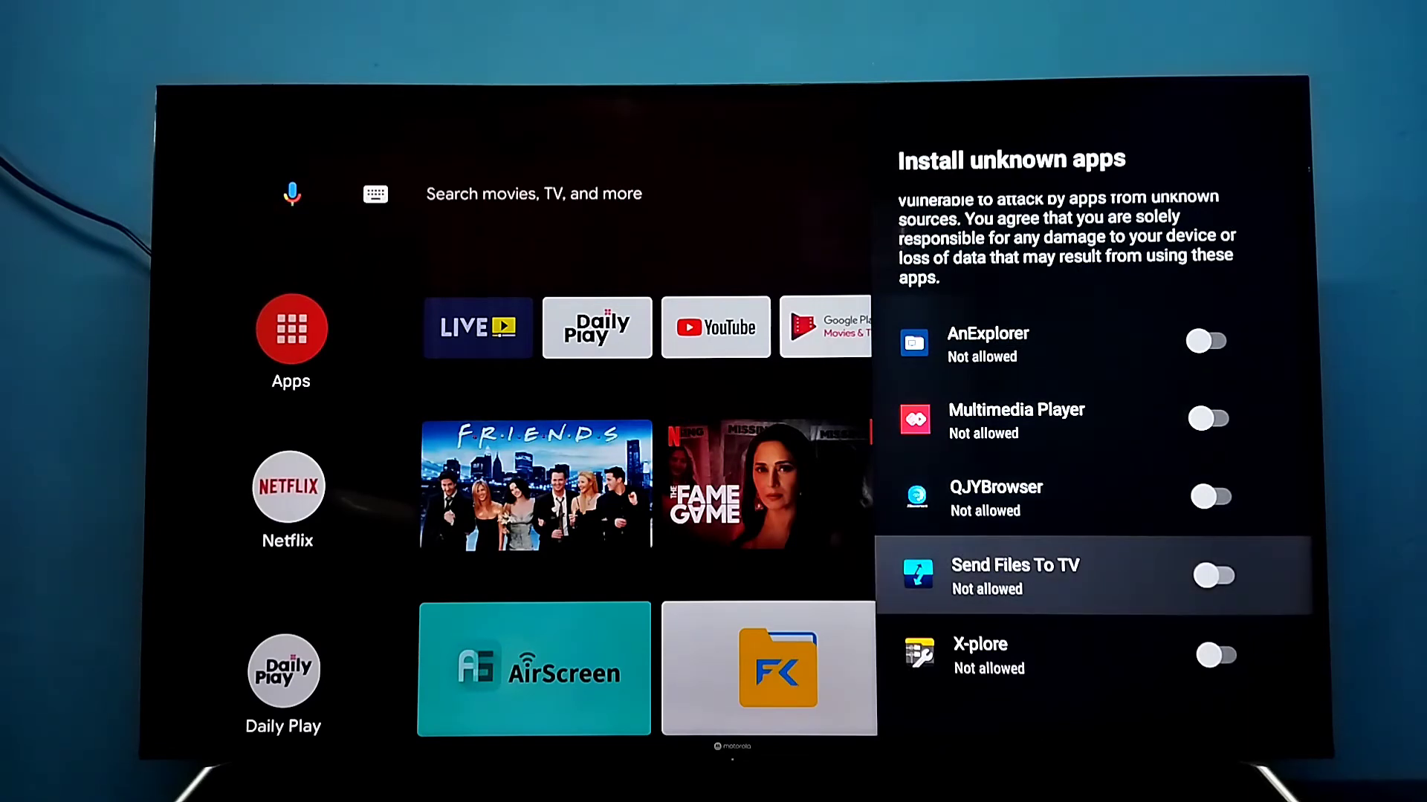
key("Return")
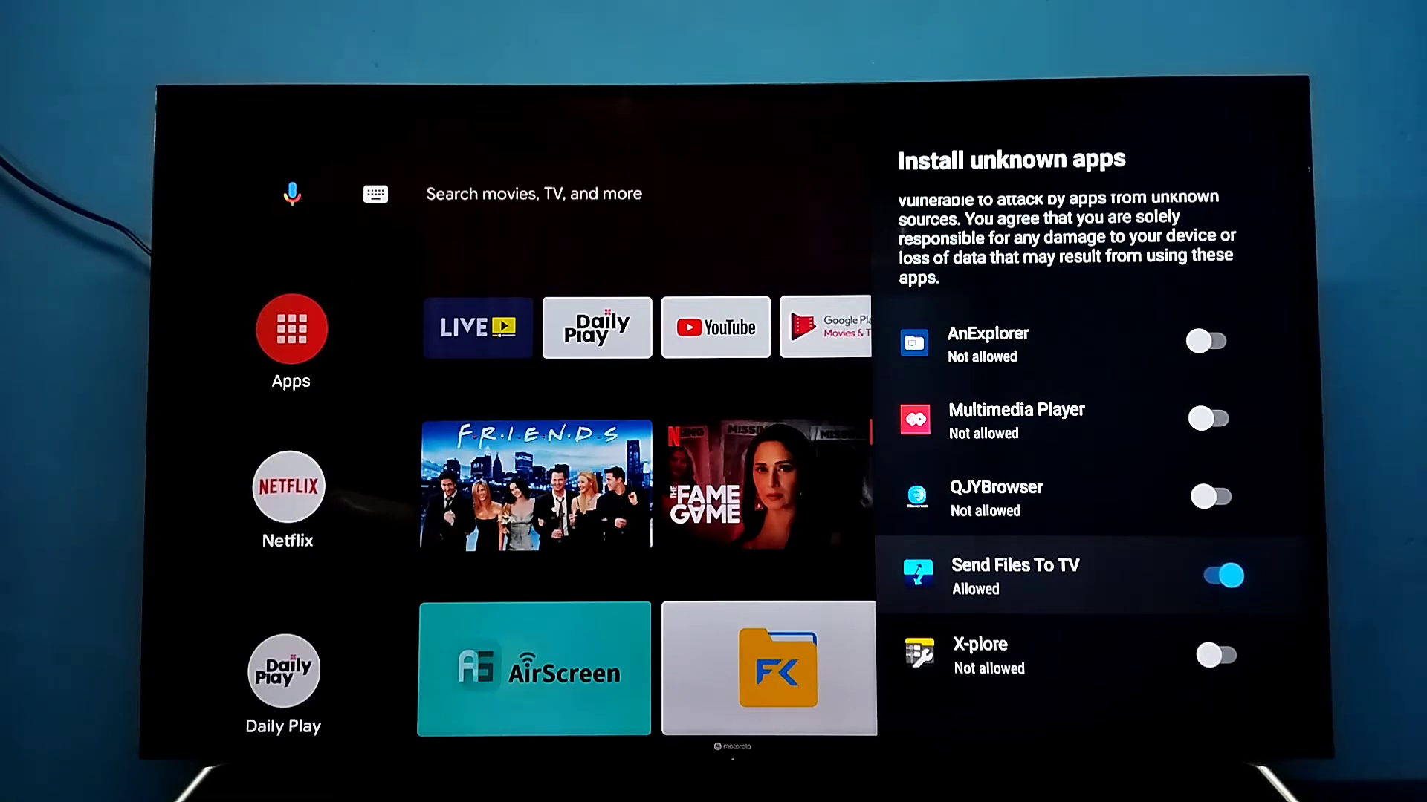
key("Escape")
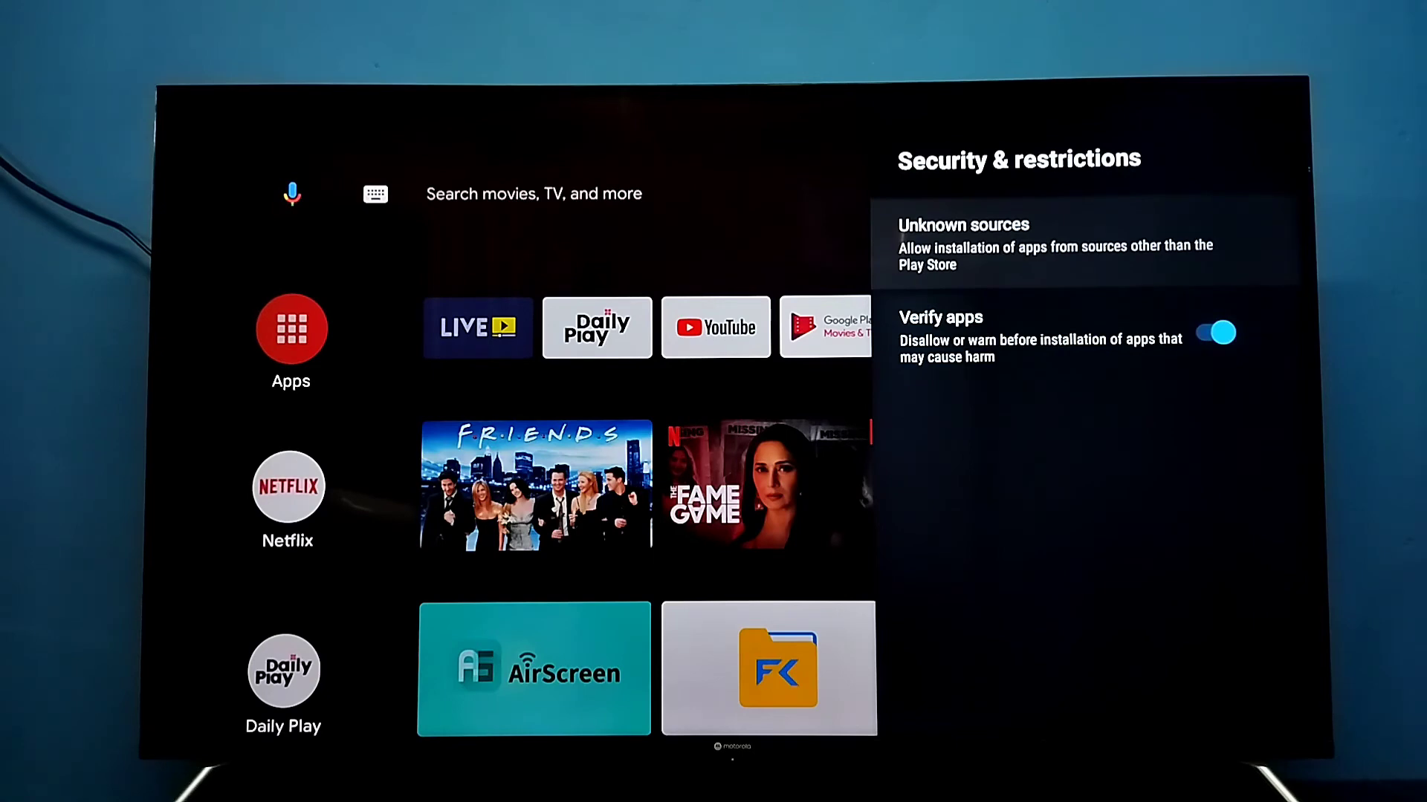
Switch the Verify apps toggle off, then move the selection back up to Unknown sources
key("Down")
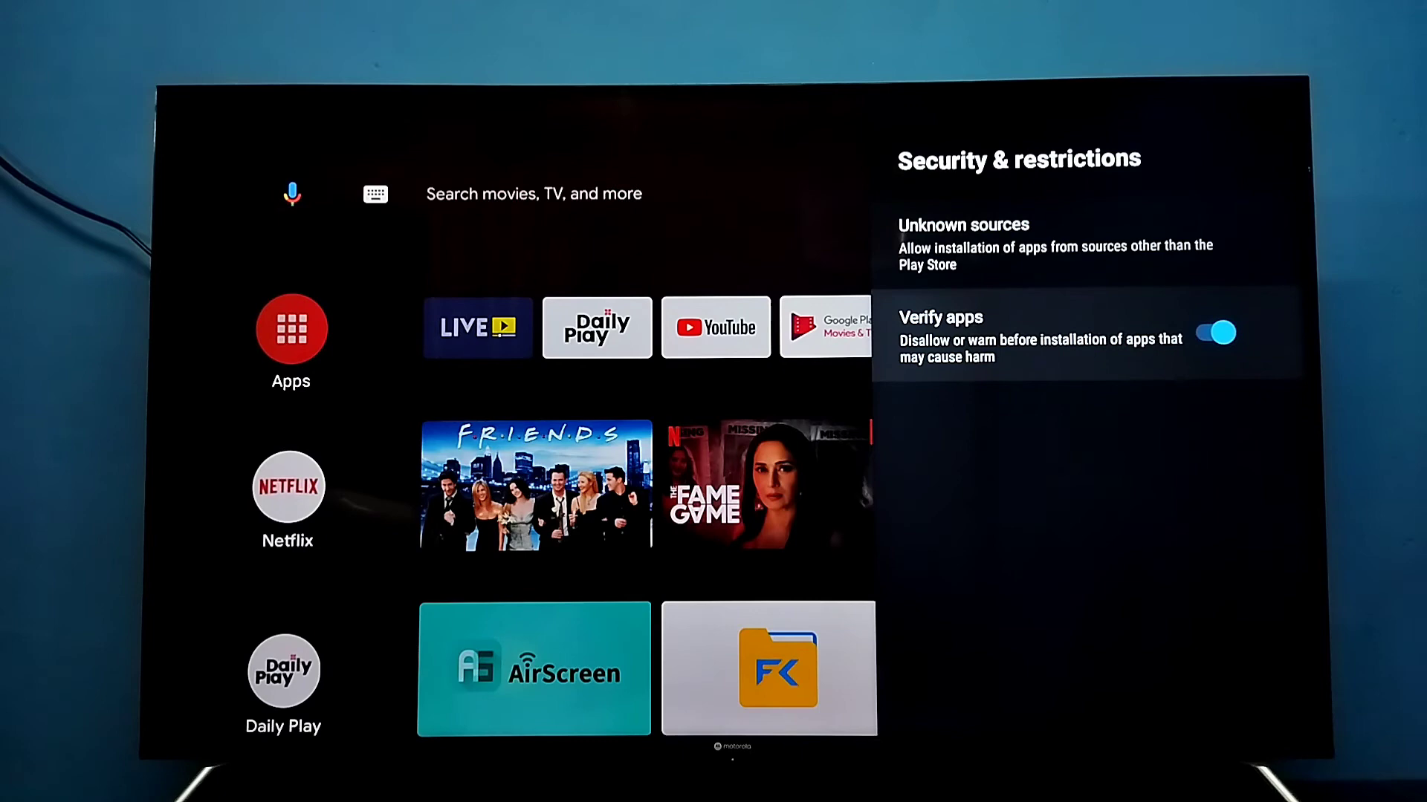
key("Return")
key("Up")
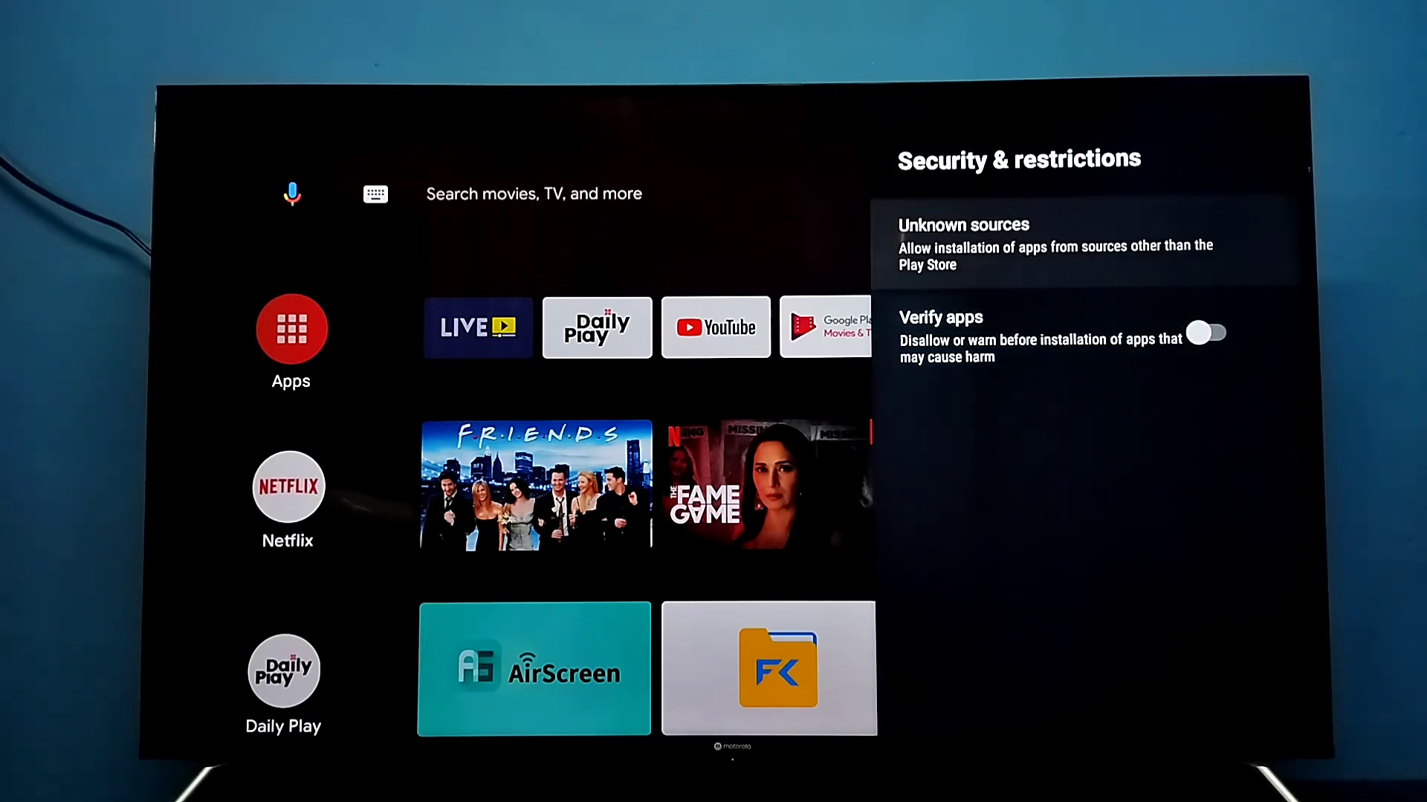
key("Return")
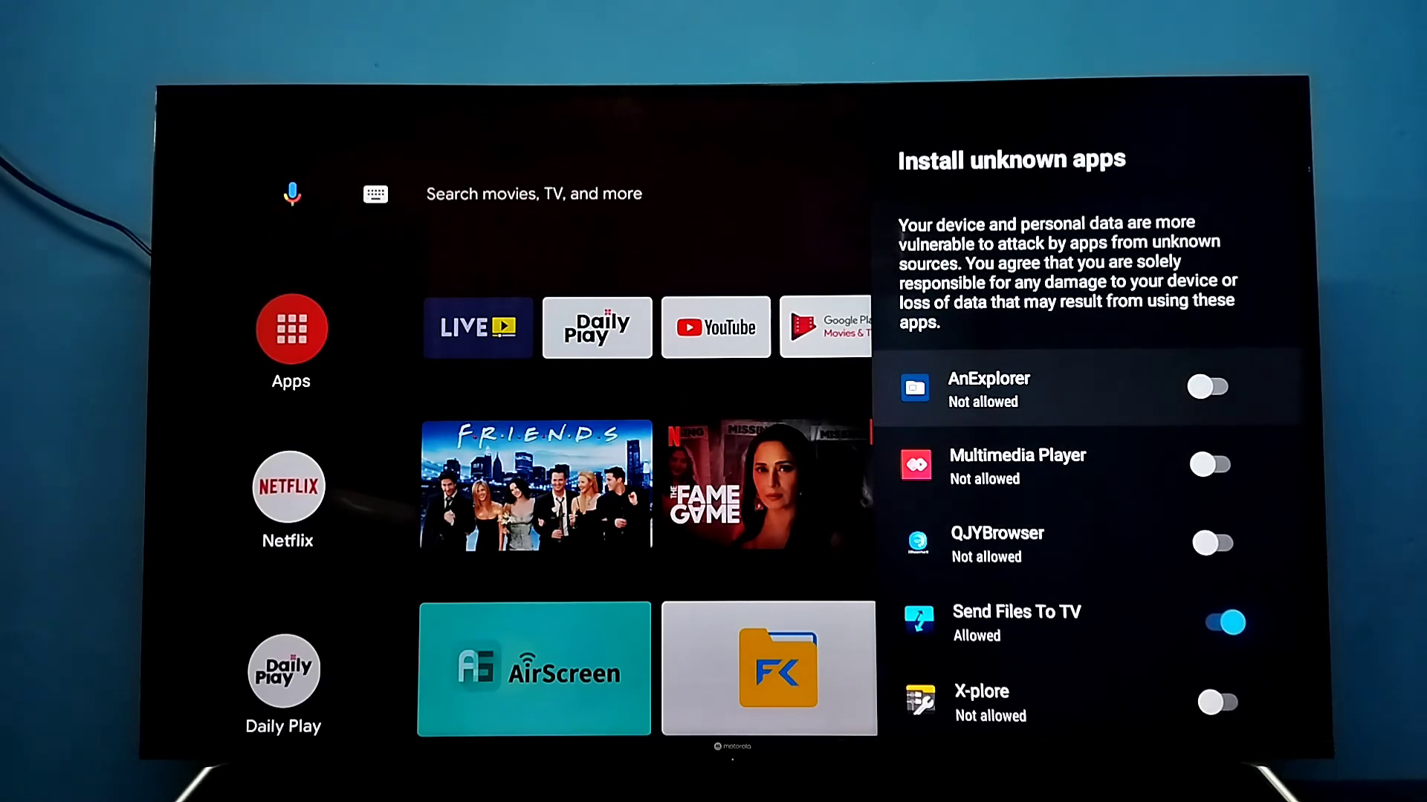
key("Down")
key("Down")
key("Down")
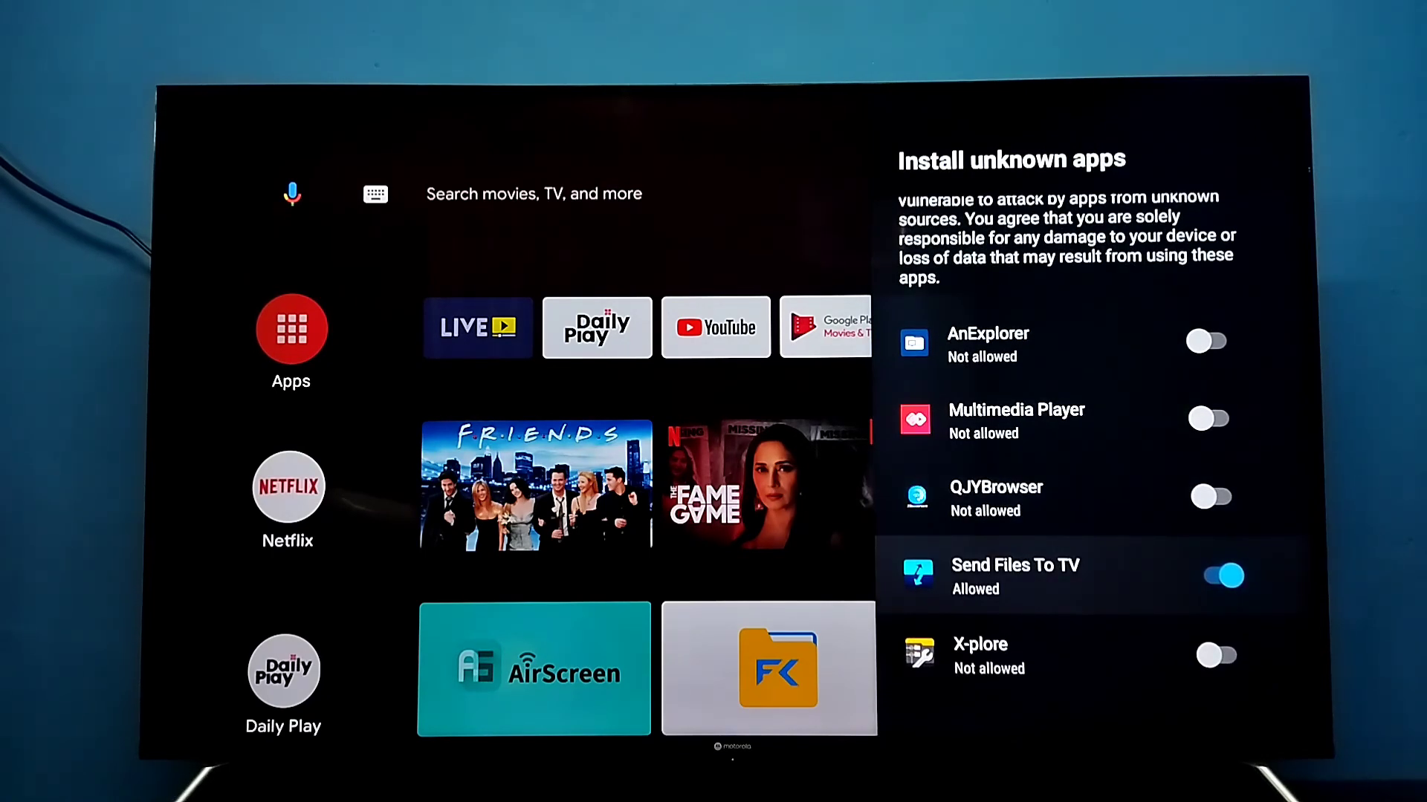
key("Up")
key("Up")
key("Up")
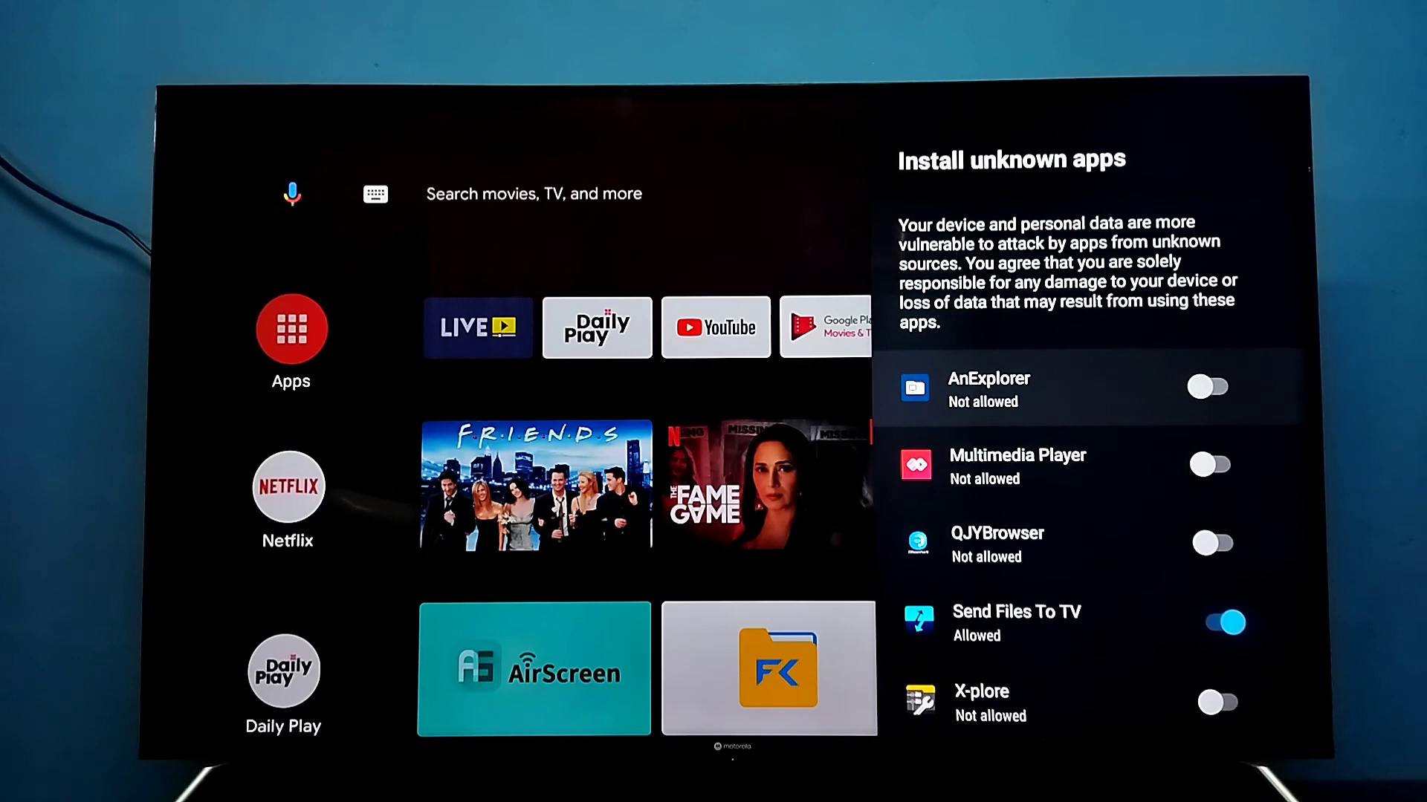
key("Escape")
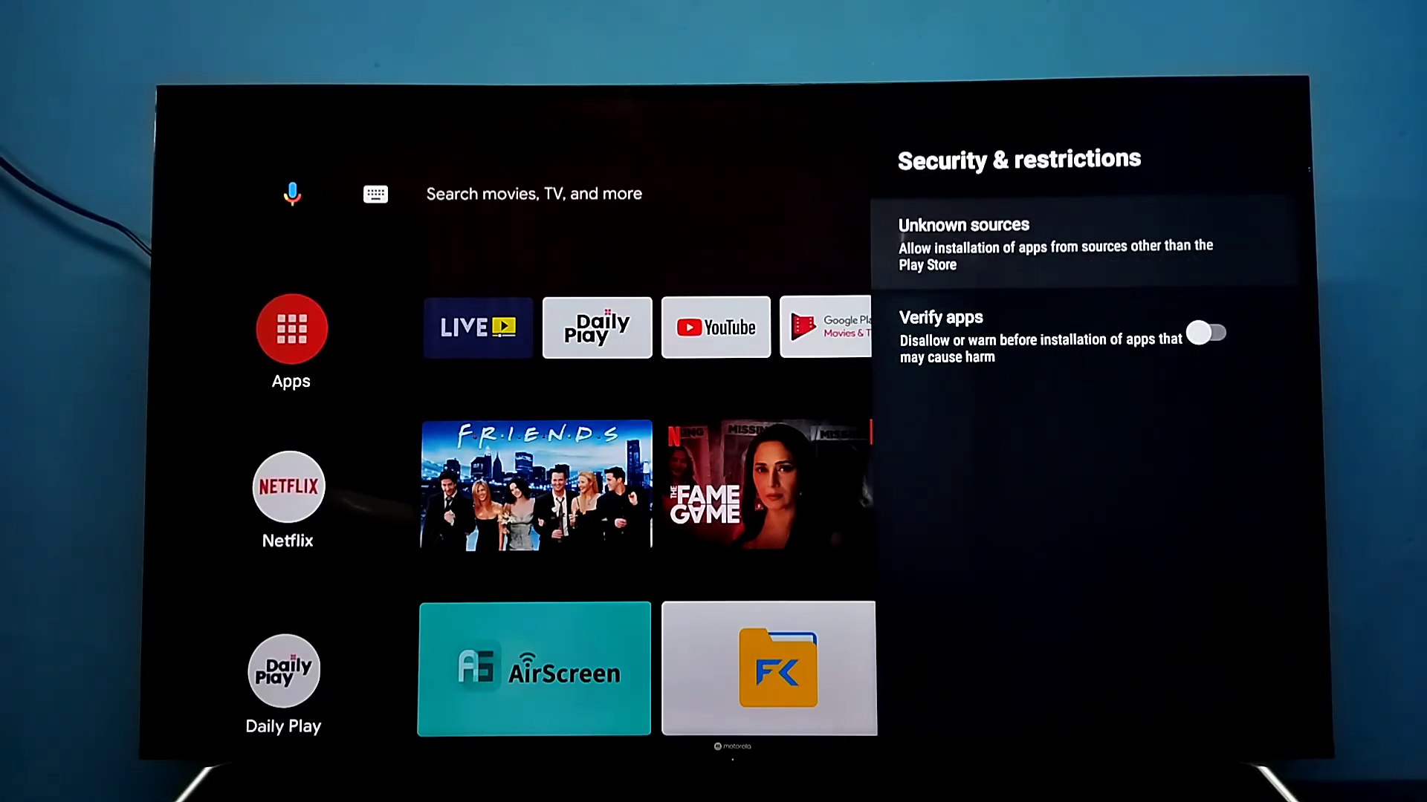